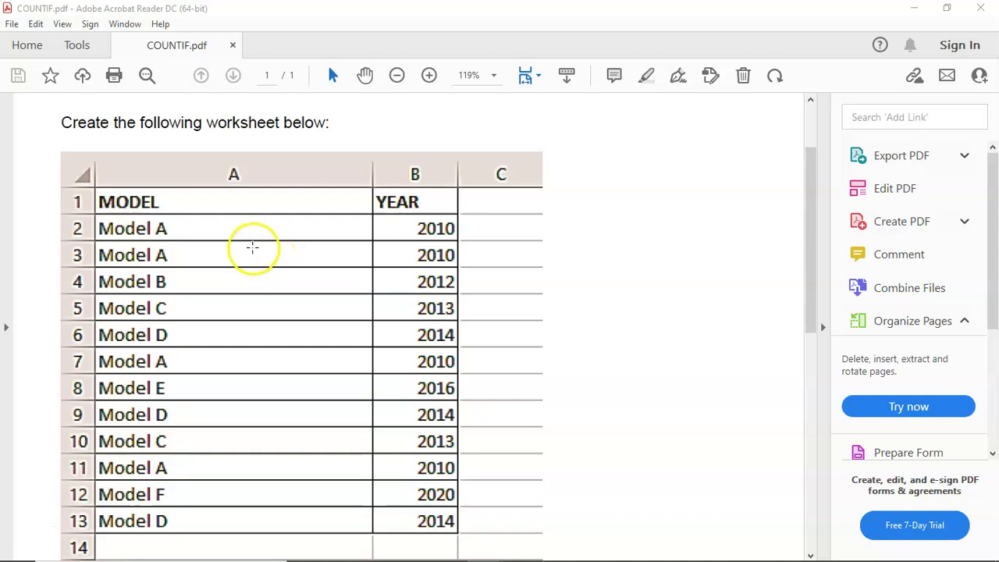
Step: Switch the Excel workbook to its COUNTIF sheet, then return to the COUNTIF.pdf task list
scroll(249, 250, "up", 3)
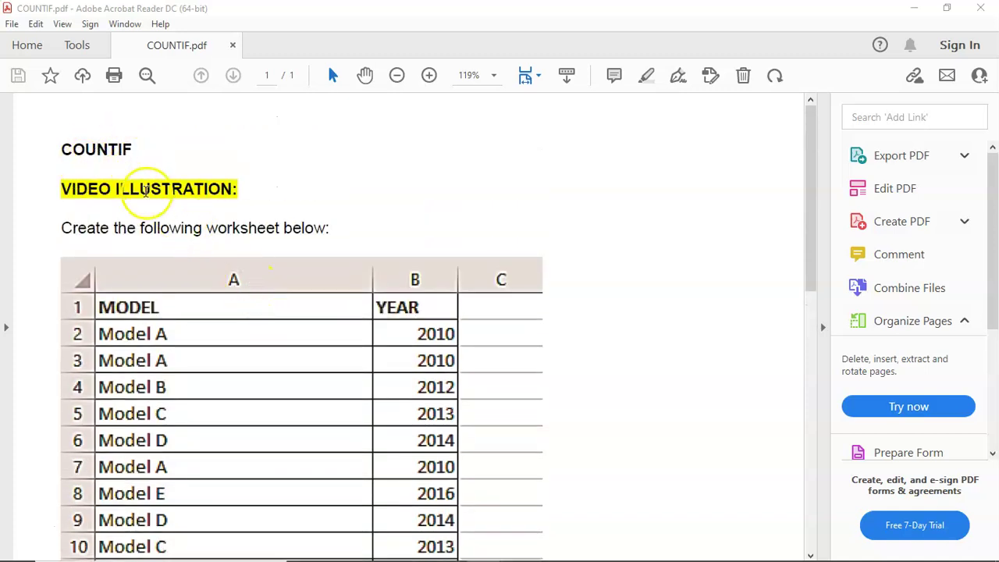
scroll(172, 196, "down", 8)
scroll(171, 201, "down", 3)
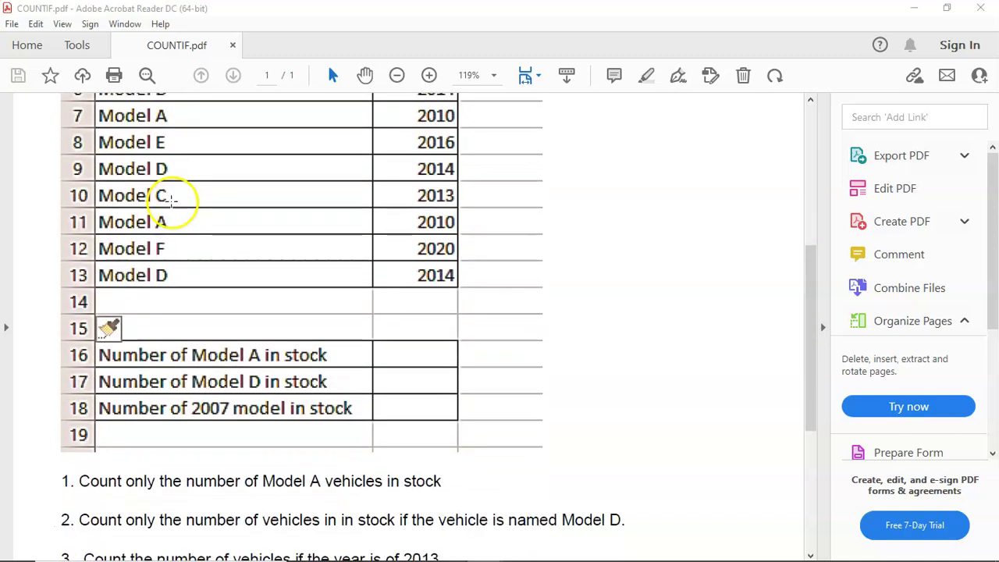
mouse_move(662, 528)
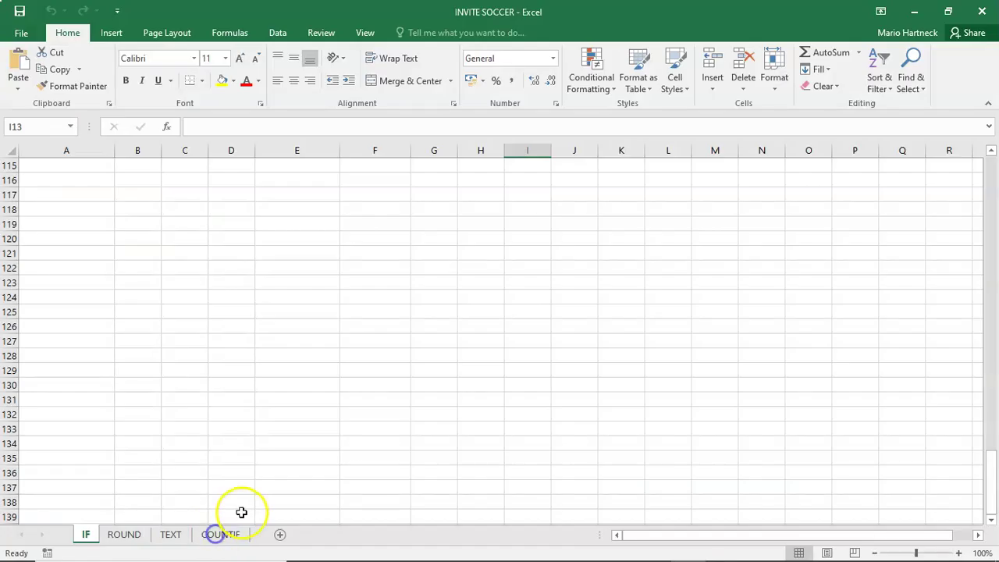
left_click(221, 534)
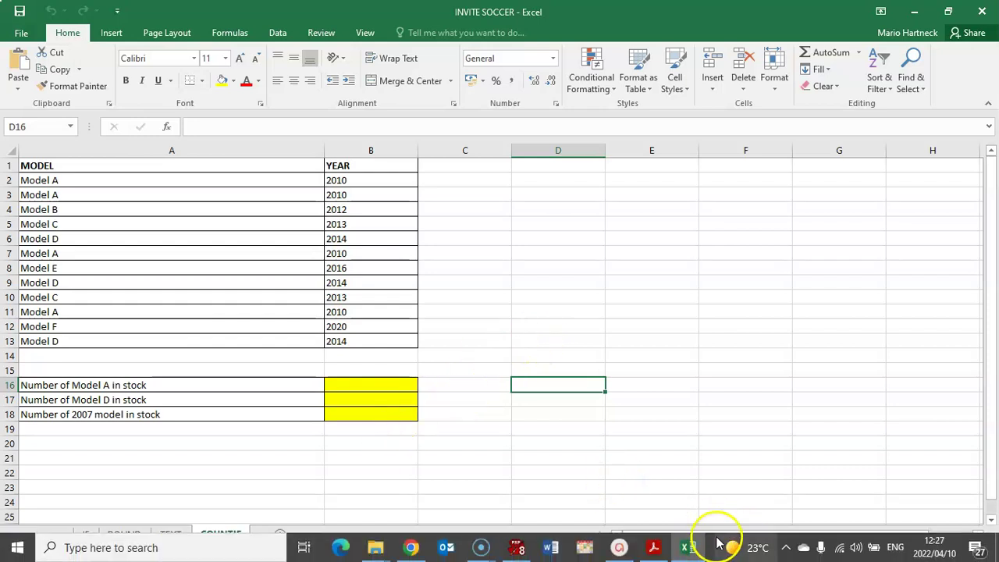
left_click(653, 556)
scroll(503, 399, "down", 1)
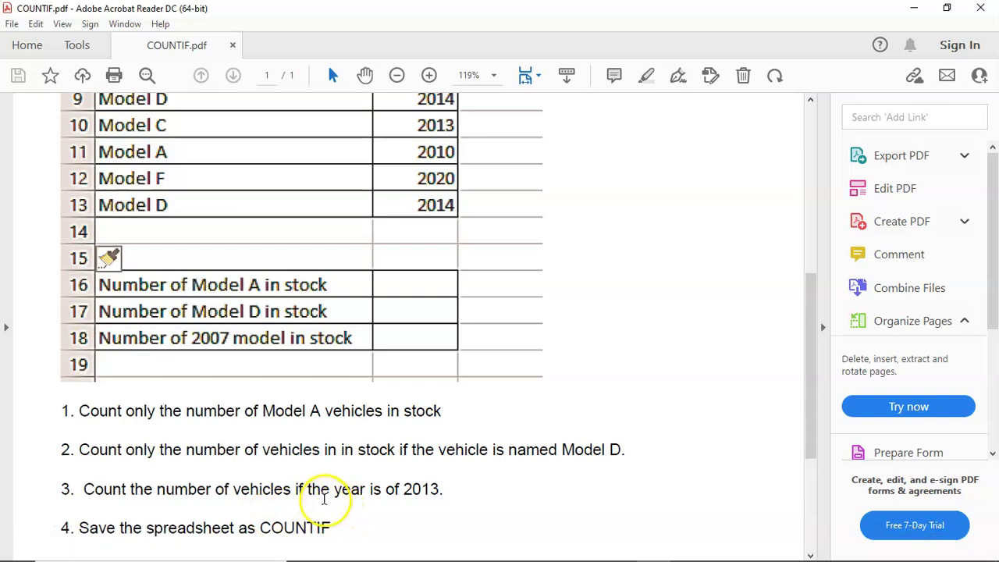
scroll(590, 410, "up", 3)
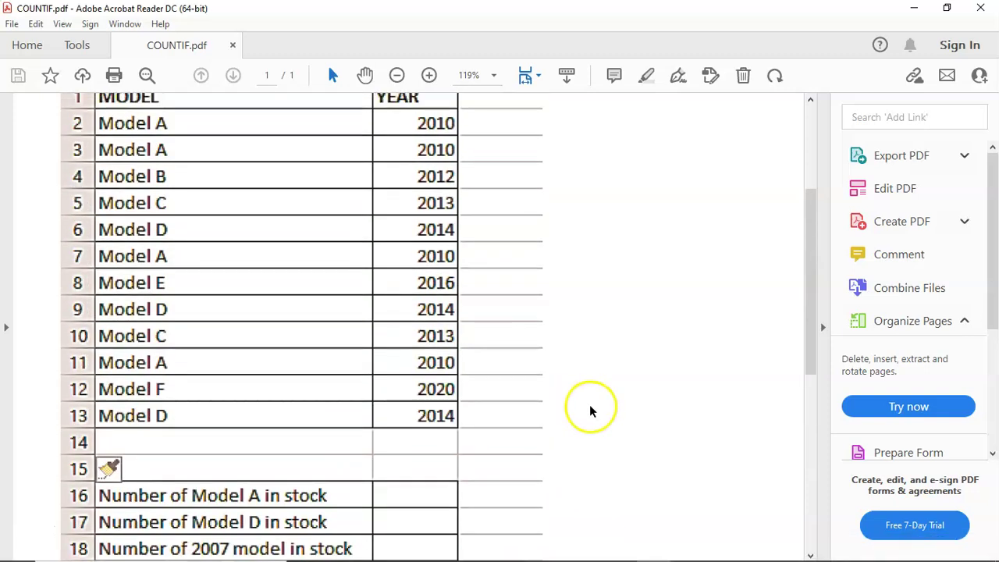
scroll(590, 410, "up", 3)
scroll(585, 416, "down", 3)
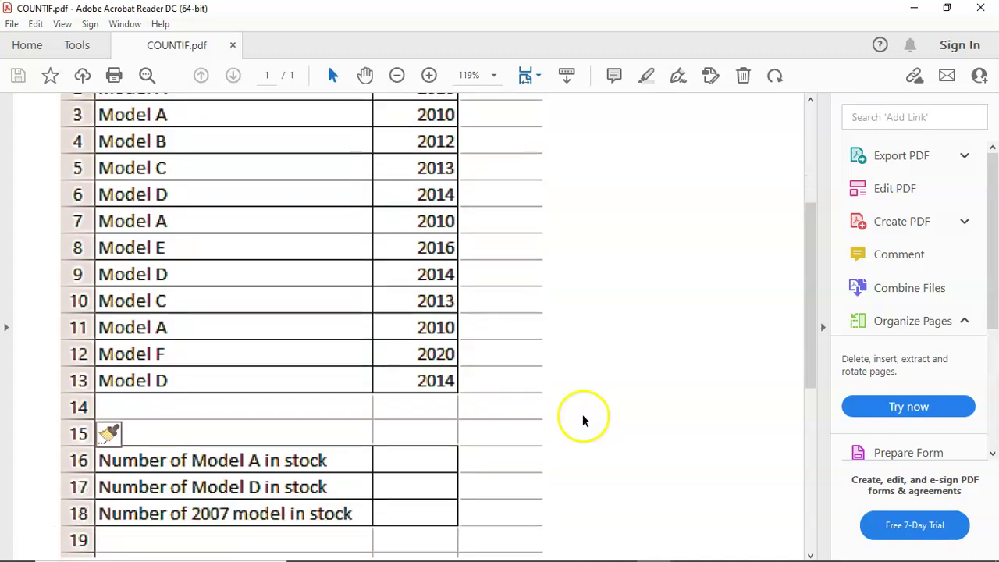
mouse_move(439, 544)
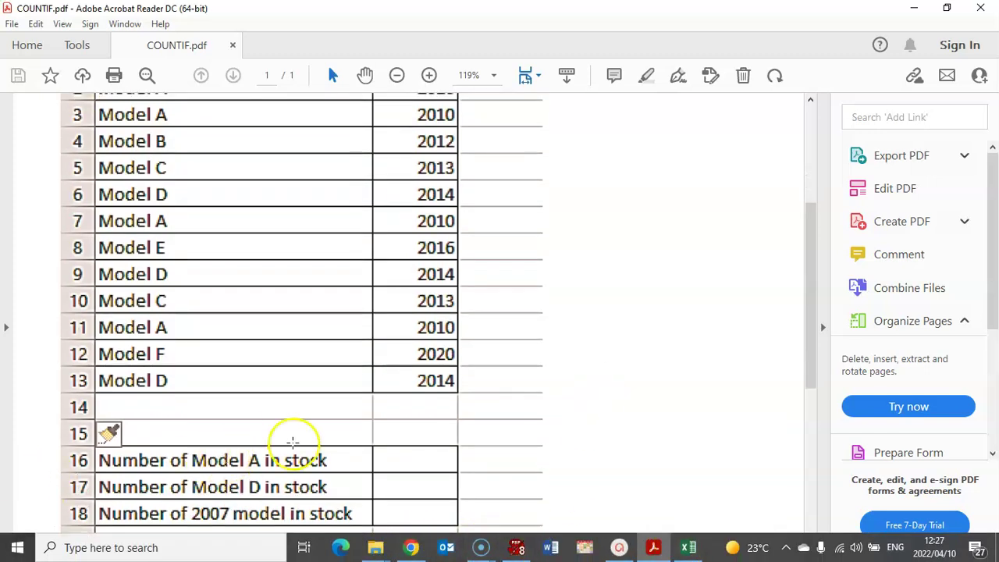
Step: Bring Excel to the front and point out the Model A entries in column A
left_click(689, 547)
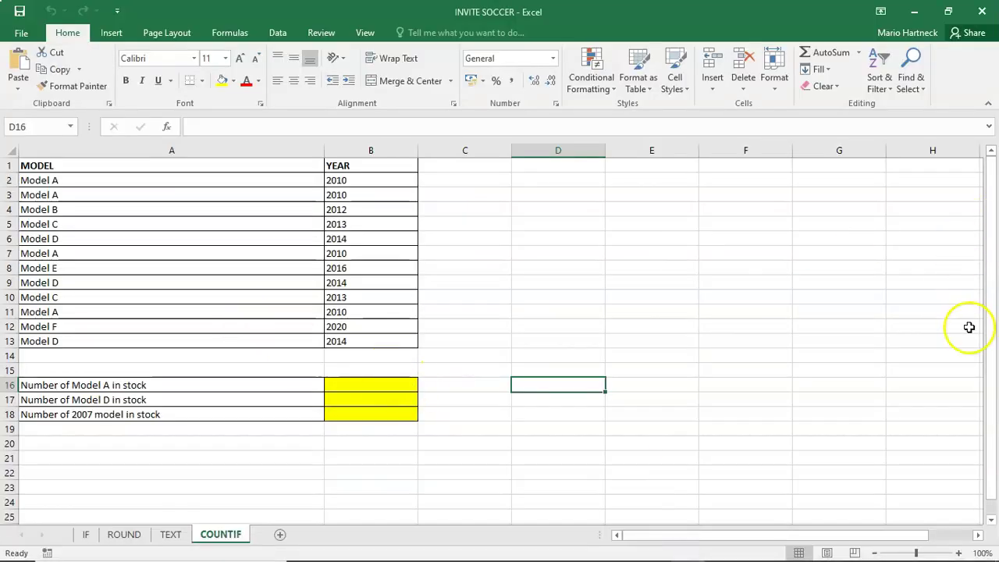
left_click_drag(996, 224, 996, 224)
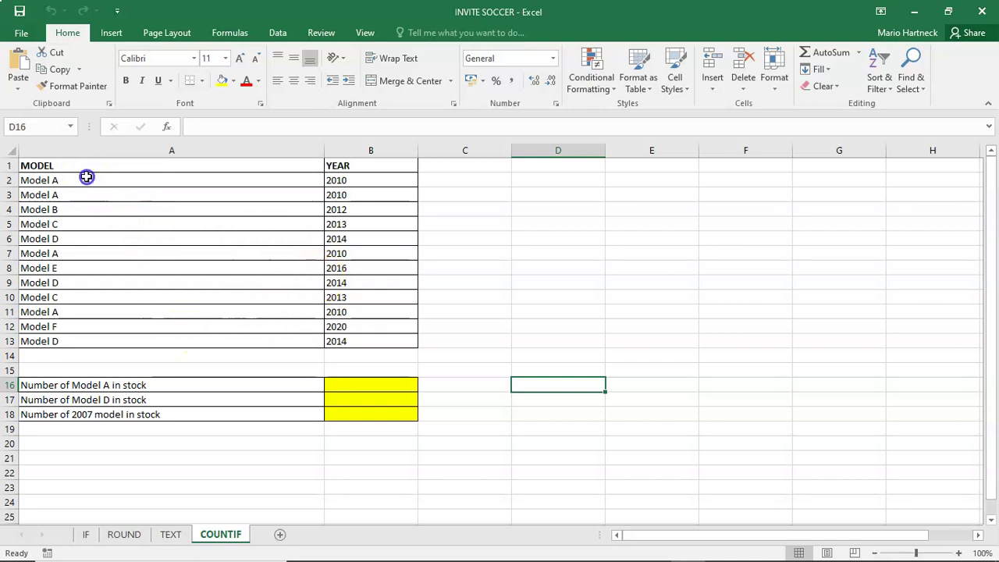
left_click(85, 180)
left_click(83, 195)
left_click(74, 180)
left_click(69, 209)
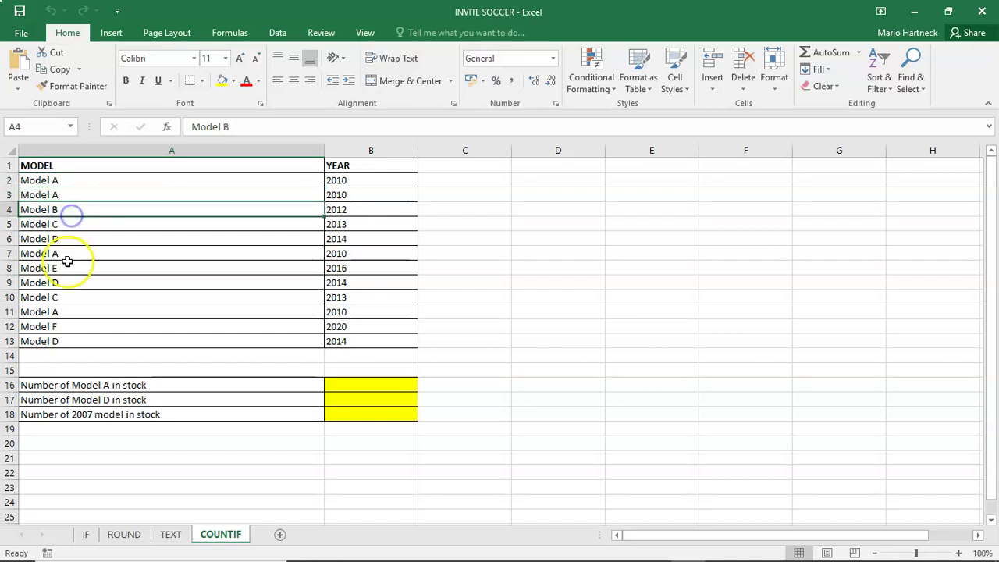
left_click(69, 252)
left_click(57, 312)
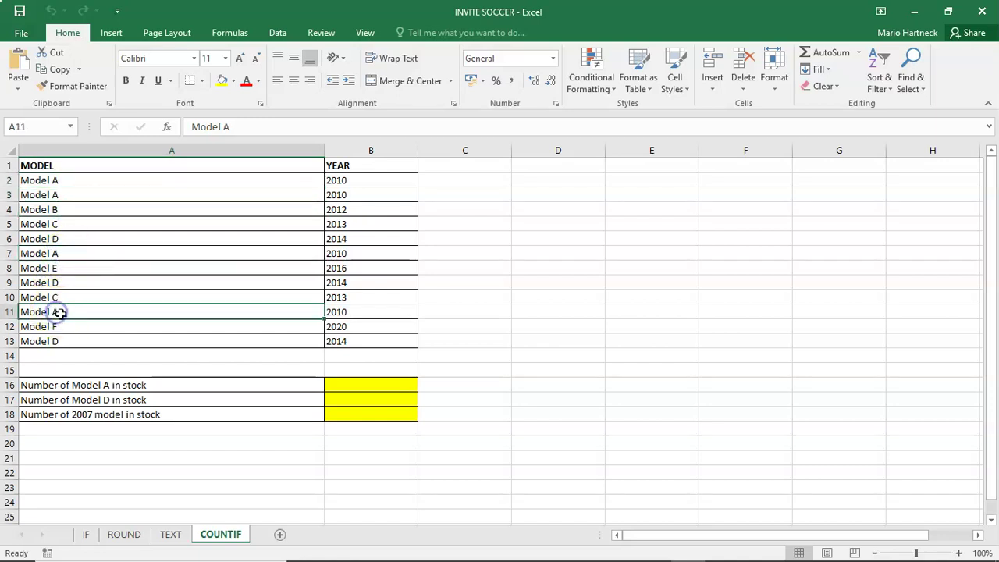
Step: Recount the four Model A entries in rows 2, 3, 7 and 11, and select cell B16
left_click(78, 182)
left_click(76, 195)
left_click(70, 251)
left_click(62, 313)
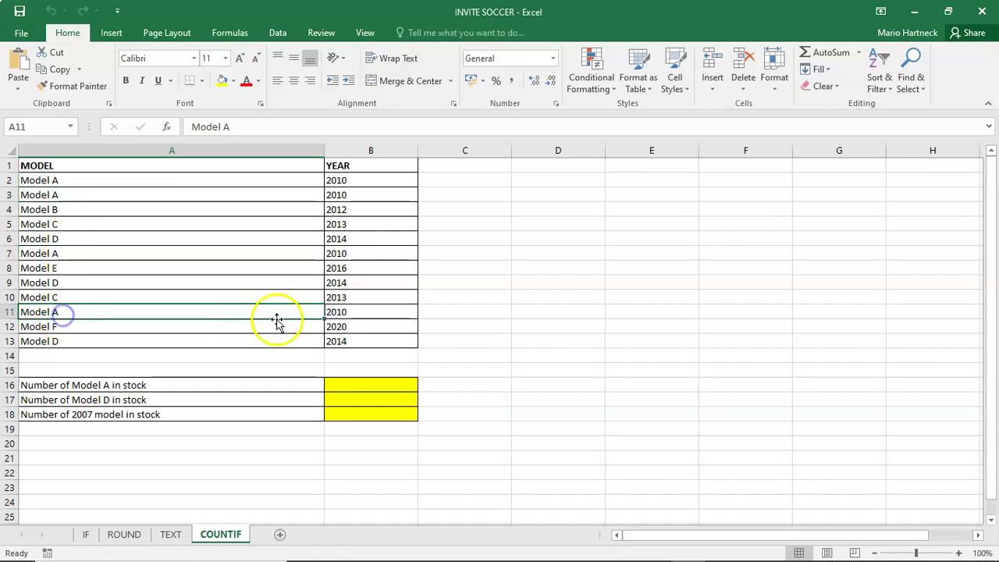
left_click(361, 381)
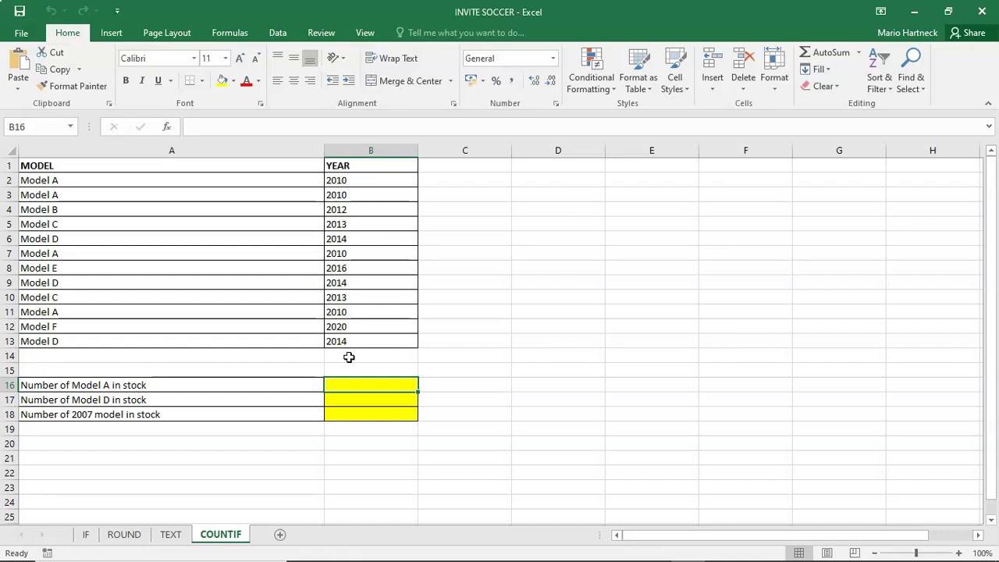
Step: Enter =COUNTIF(A2:A13;A2) in B16 to count the Model A entries
type("=COUNT")
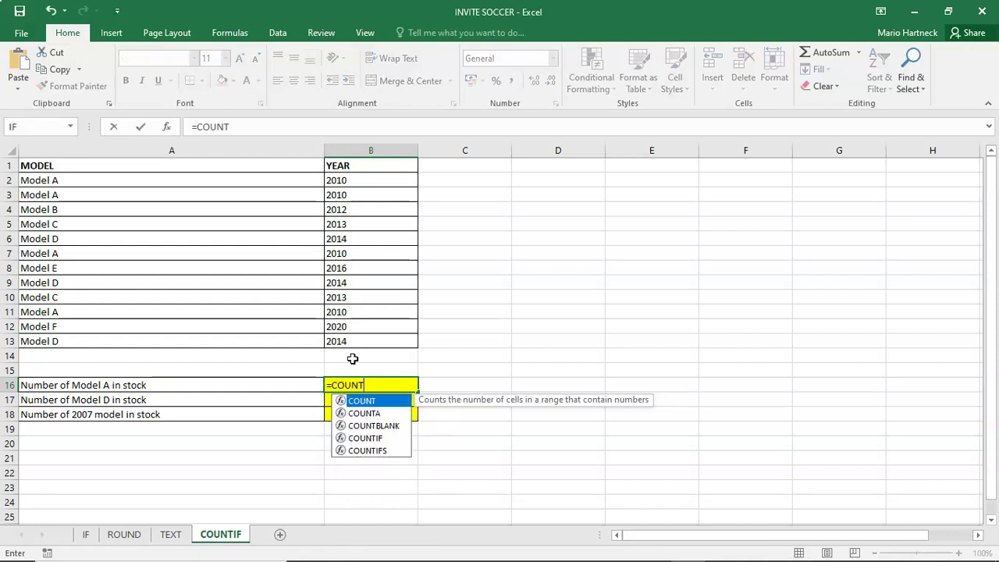
type("I")
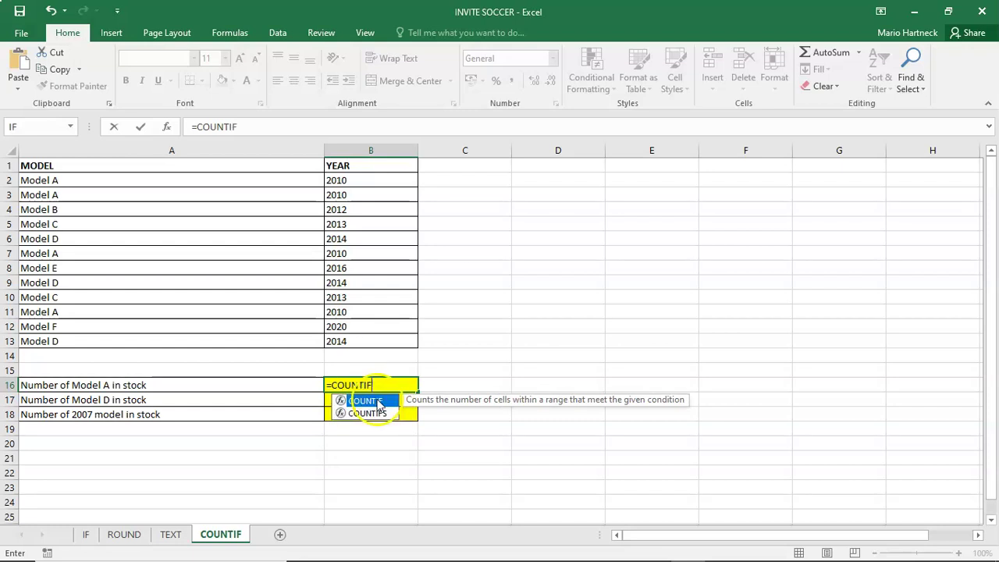
type("F")
double_click(380, 401)
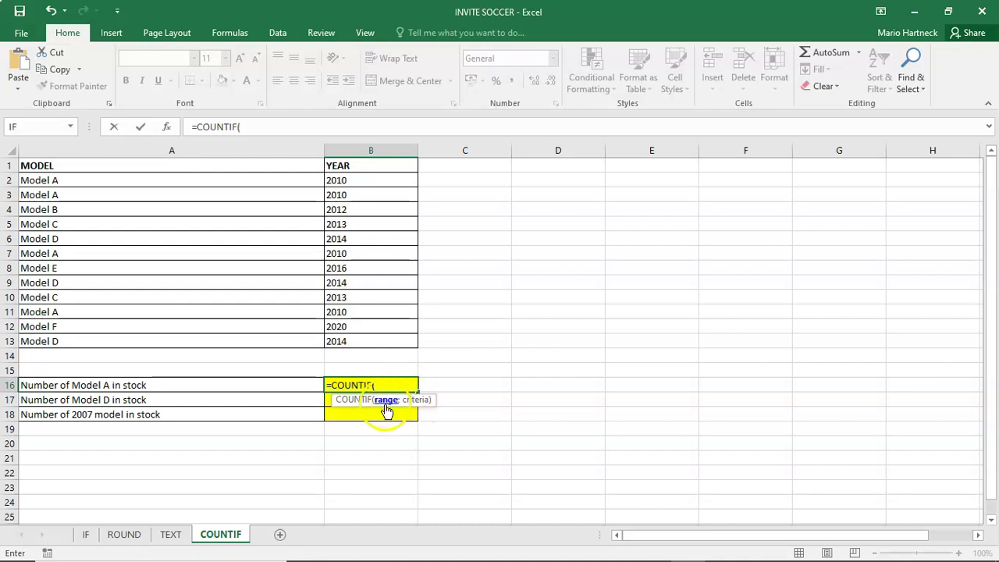
left_click_drag(987, 322, 989, 261)
left_click_drag(102, 179, 90, 341)
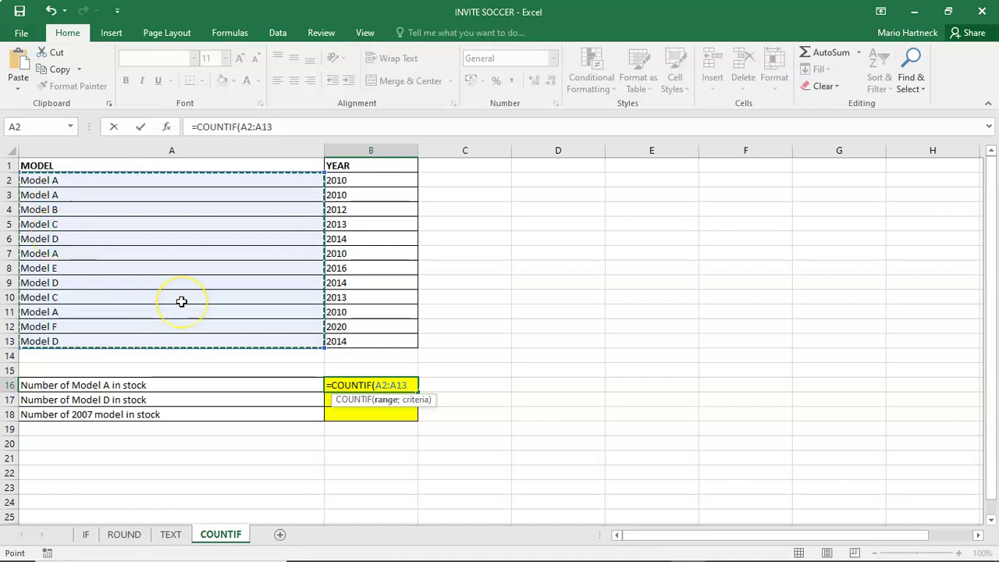
type(";")
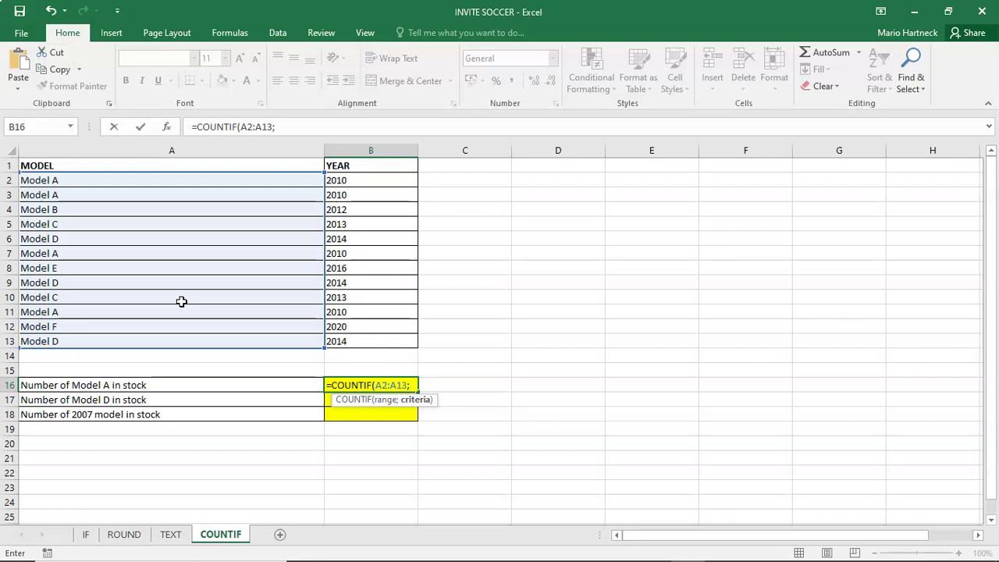
left_click(69, 182)
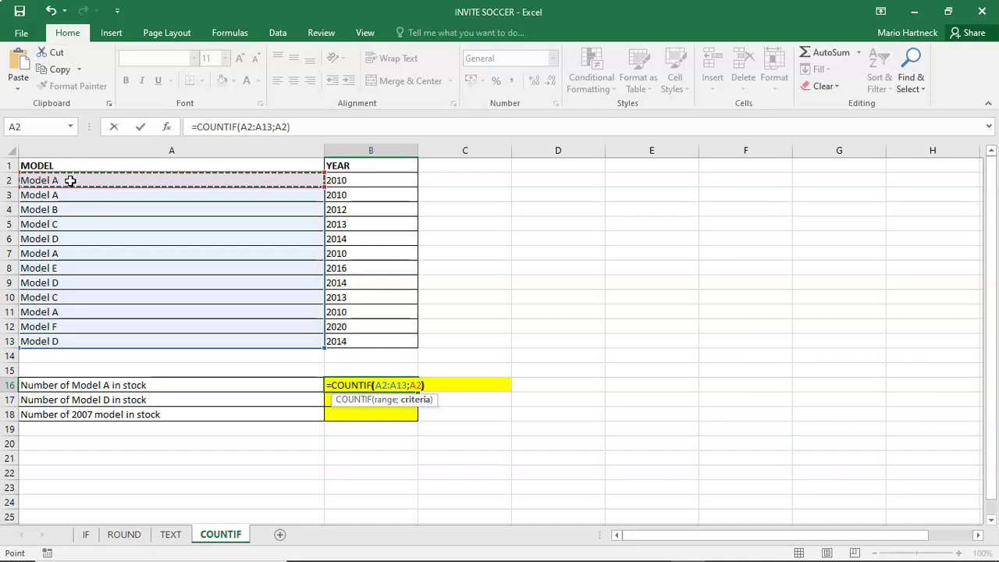
type(")")
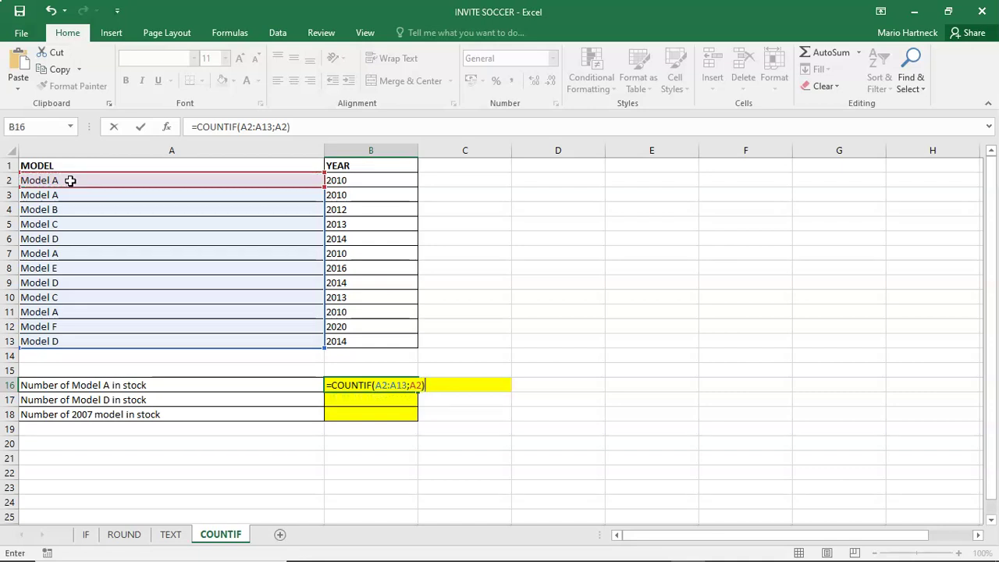
key("Return")
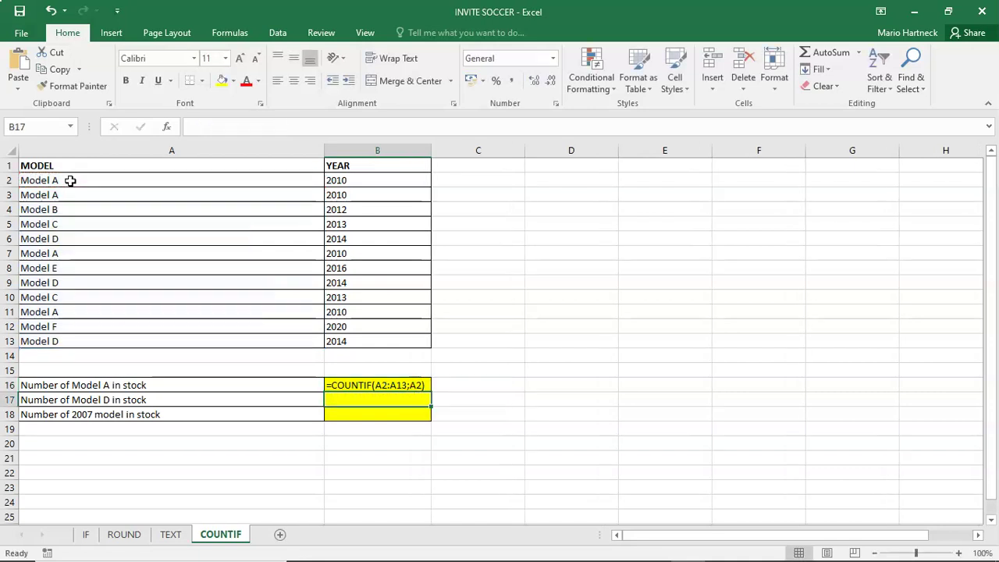
Step: Turn off Show Formulas so B16 displays the result 4, then check its formula
left_click(230, 32)
left_click(676, 52)
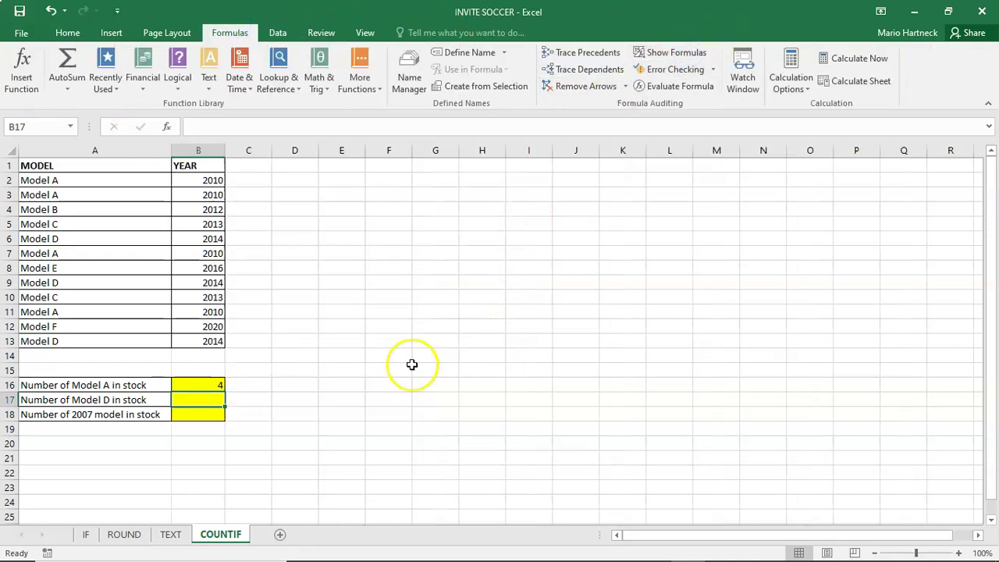
left_click(336, 384)
left_click(218, 386)
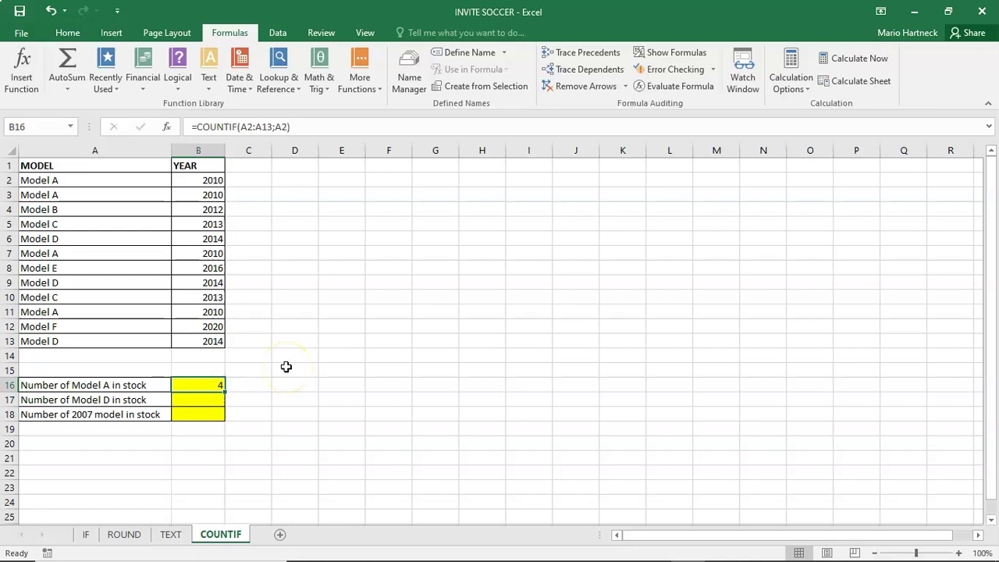
Step: Enter =COUNTIF(A2:A13;A6) in B17 to count the 3 Model D entries
left_click(188, 402)
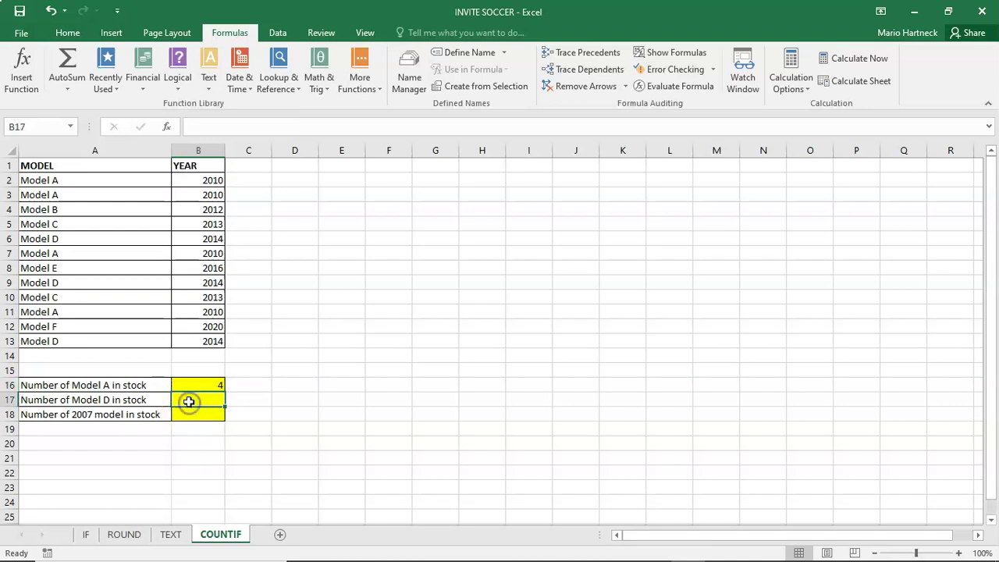
type("=CO")
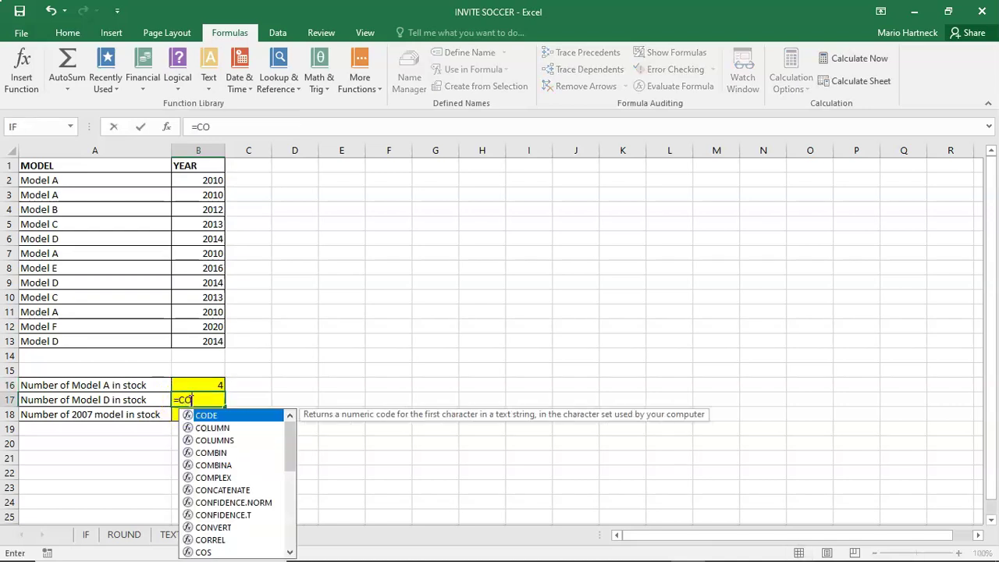
type("UNTIF")
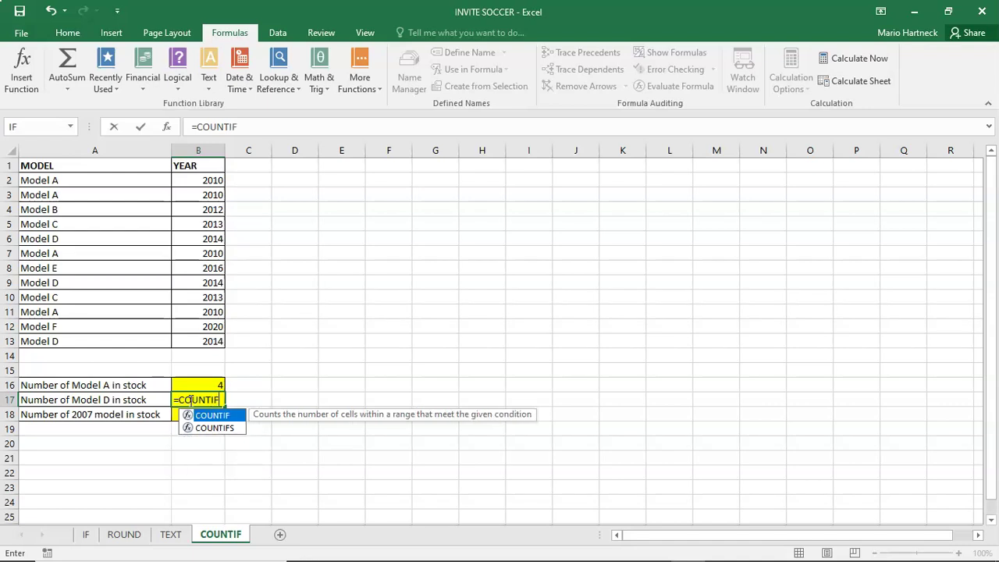
type("(")
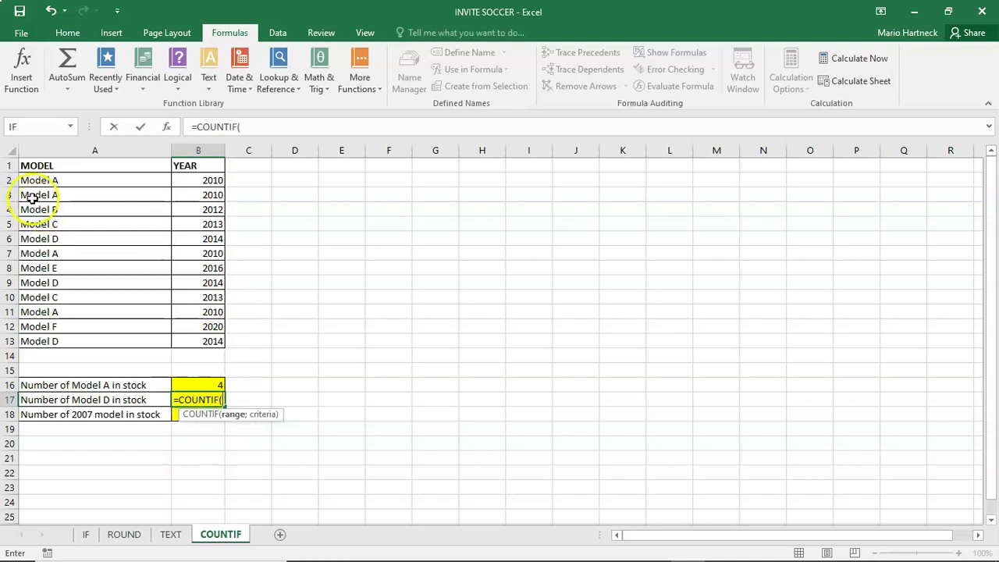
left_click_drag(62, 181, 45, 335)
type(";")
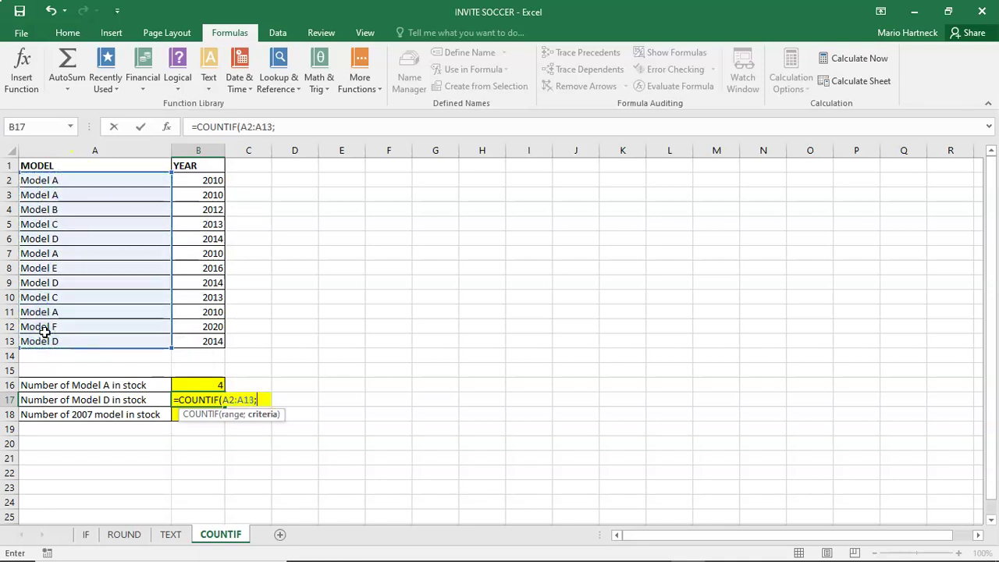
left_click(63, 239)
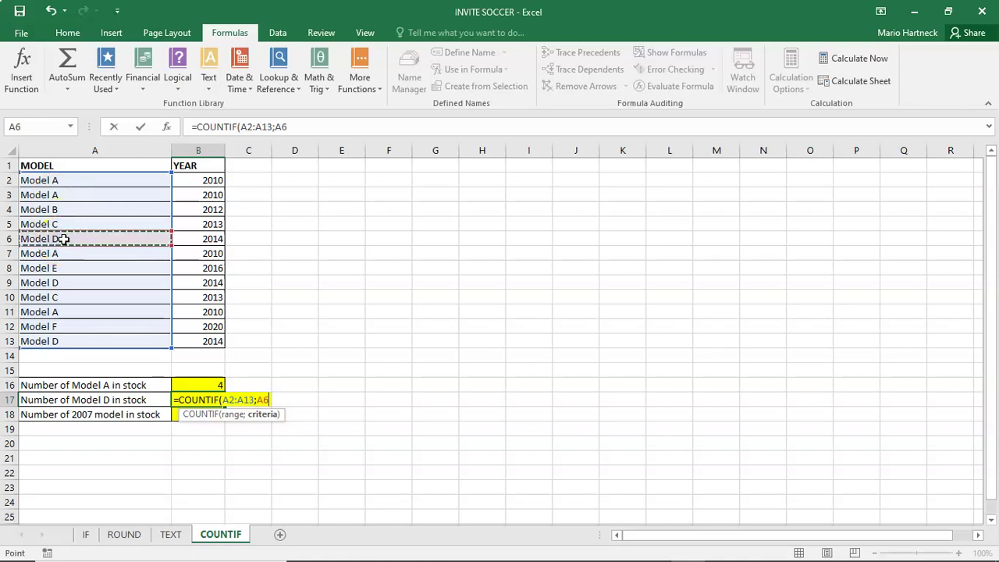
type(")")
key("Return")
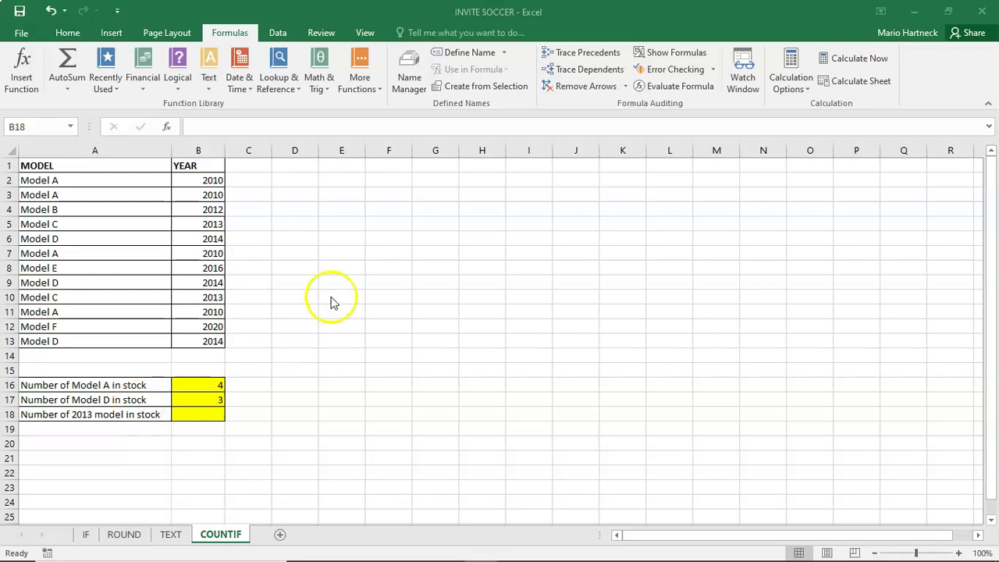
Step: Enter =COUNTIF(B2:B13;B10) in B18 to count the 2 models from 2013
left_click(202, 412)
type("=")
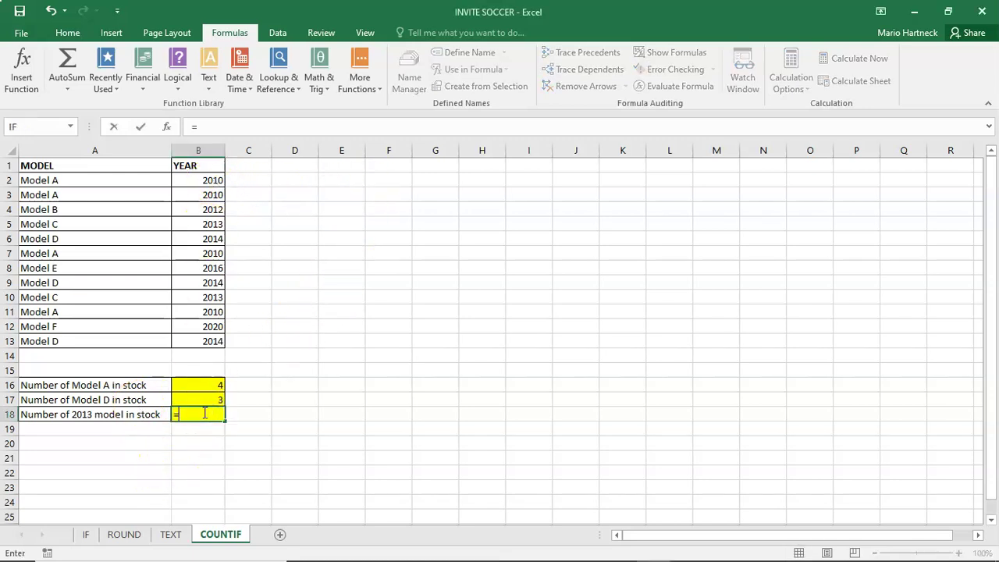
type("COUNTI")
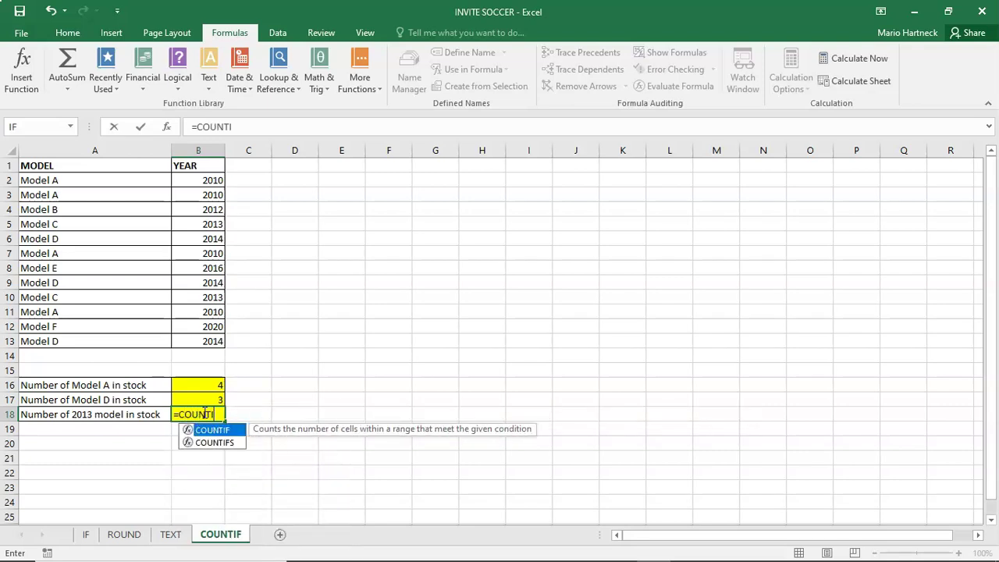
type("F(")
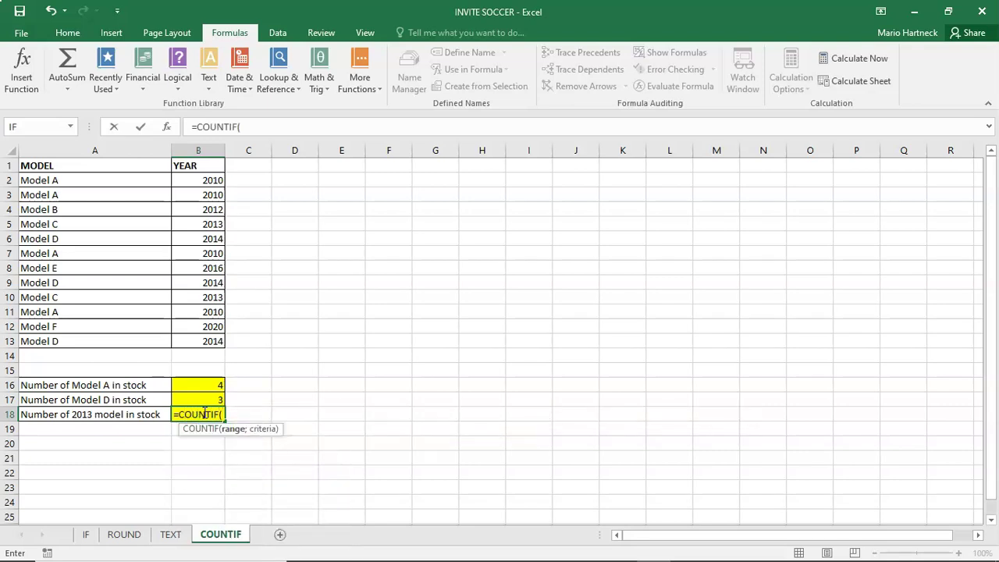
left_click_drag(205, 181, 203, 355)
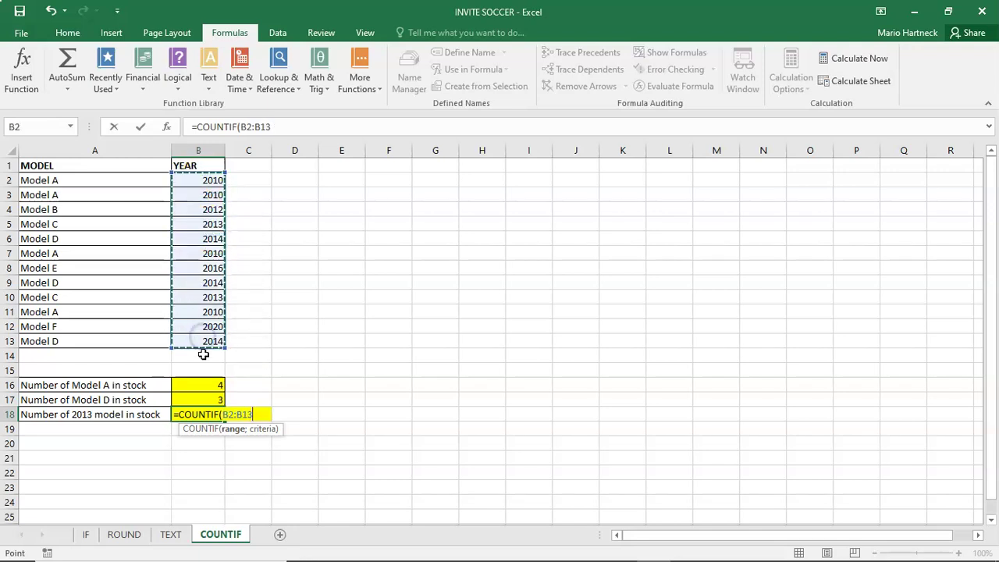
left_click(213, 297)
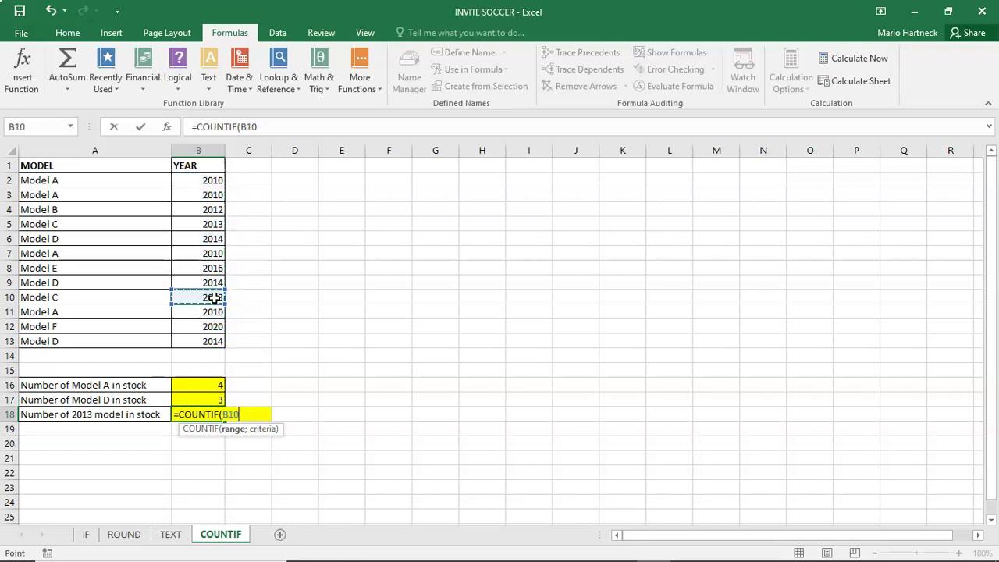
left_click_drag(199, 181, 197, 336)
type(";")
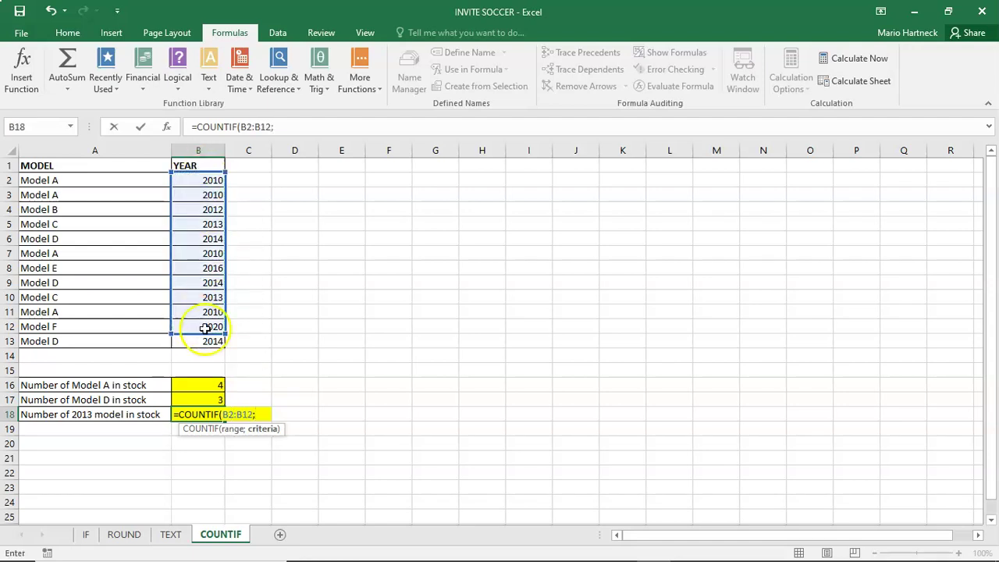
left_click_drag(223, 343, 223, 345)
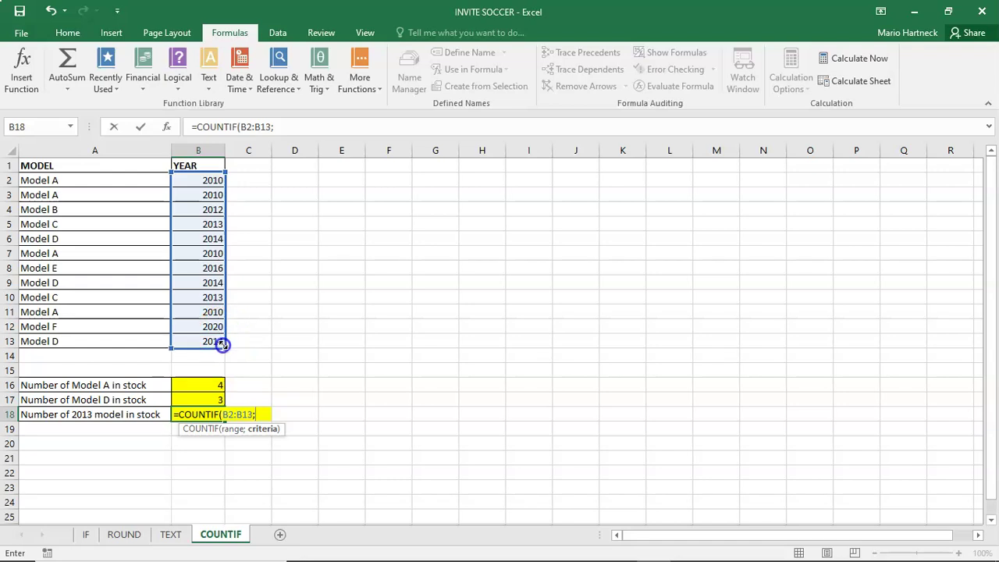
left_click(210, 297)
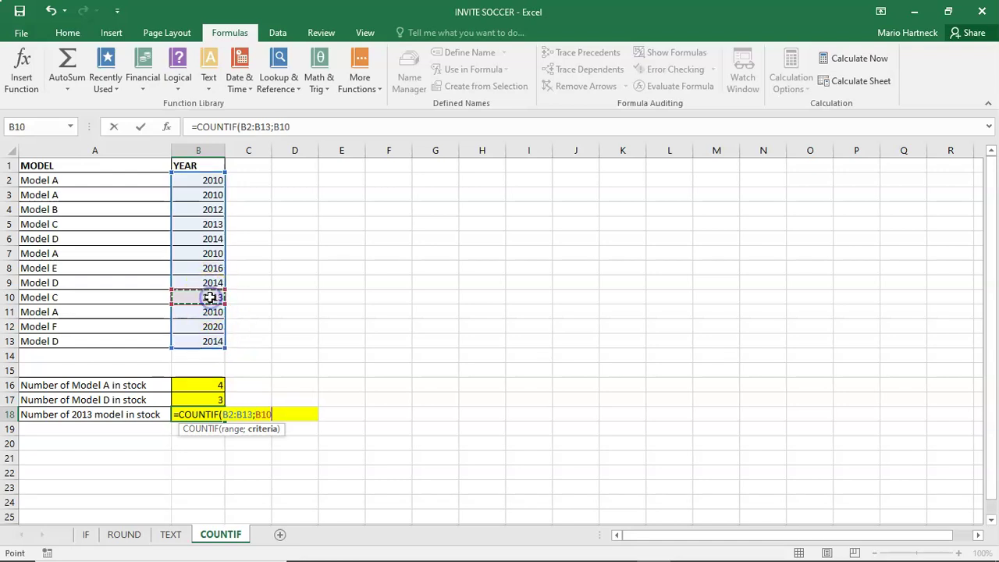
key("Return")
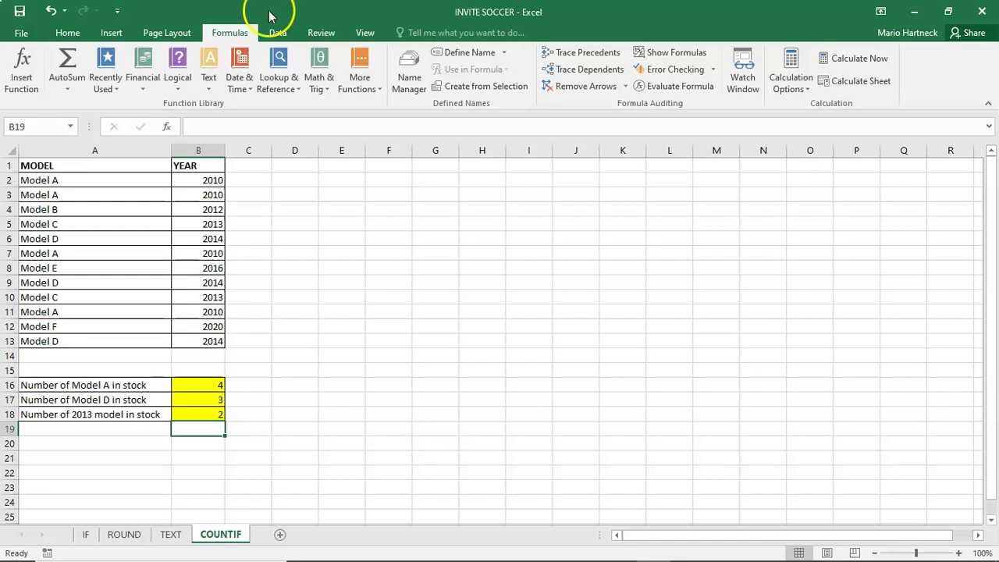
left_click(197, 416)
key("Delete")
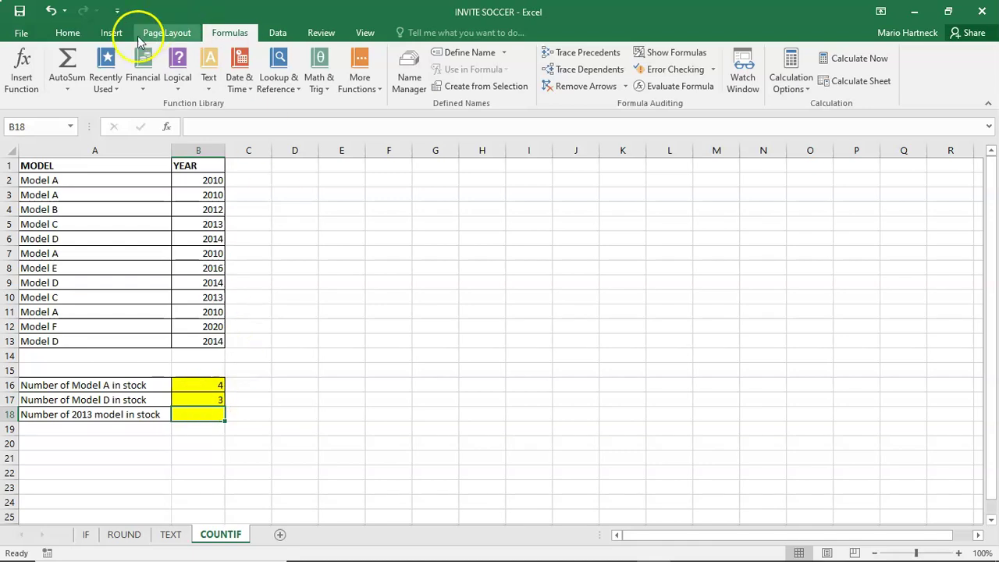
left_click(21, 71)
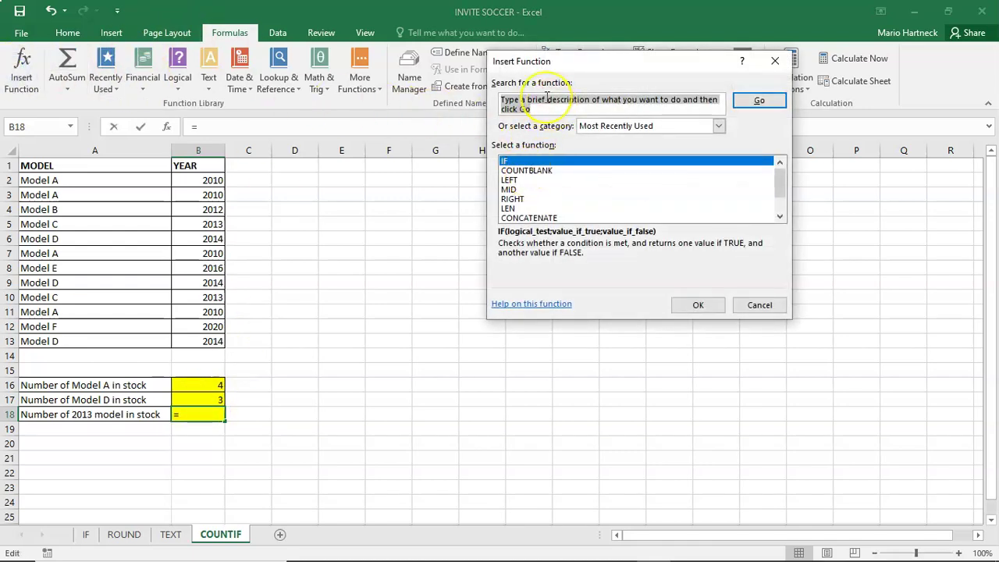
type("c")
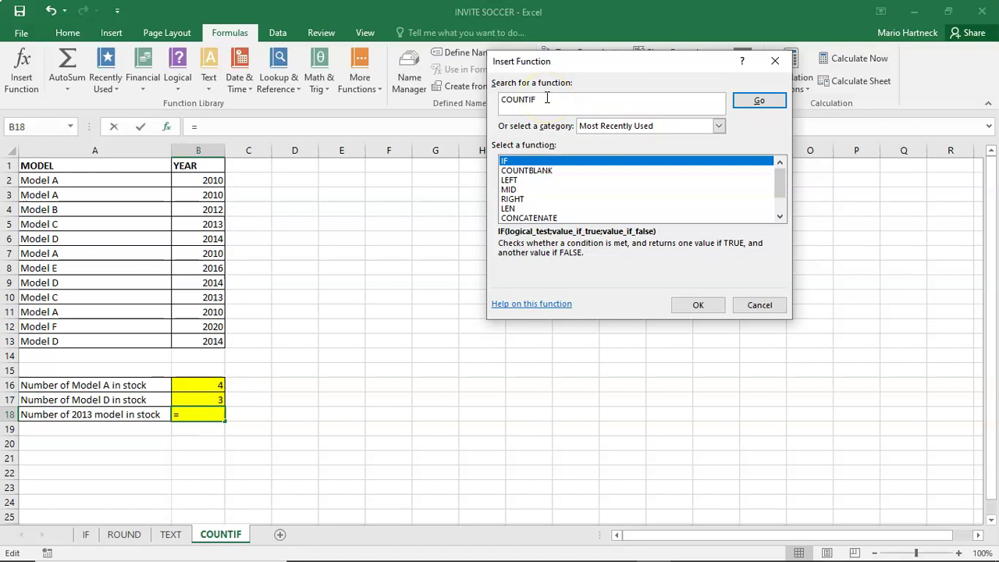
key("Return")
left_click(694, 305)
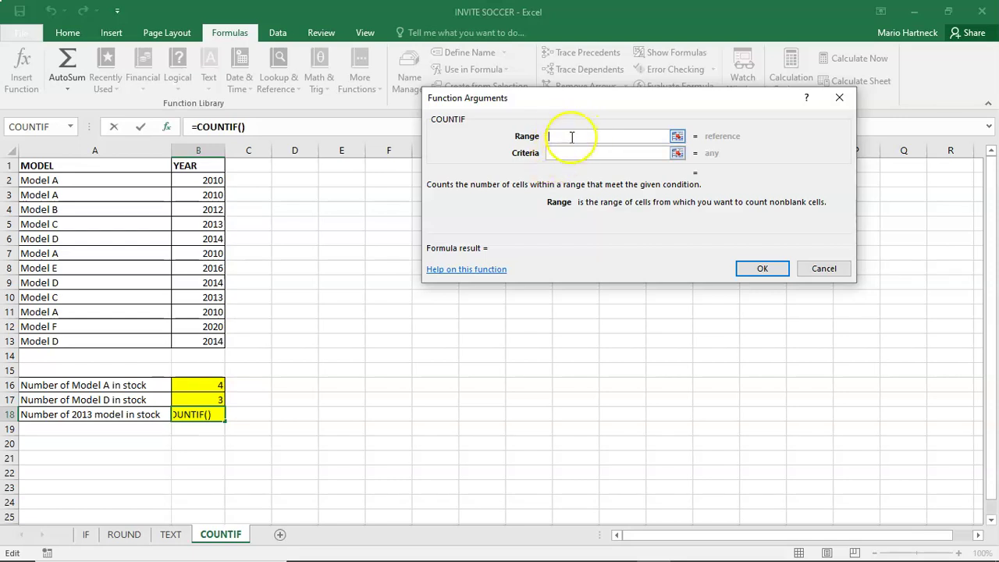
left_click_drag(205, 181, 198, 336)
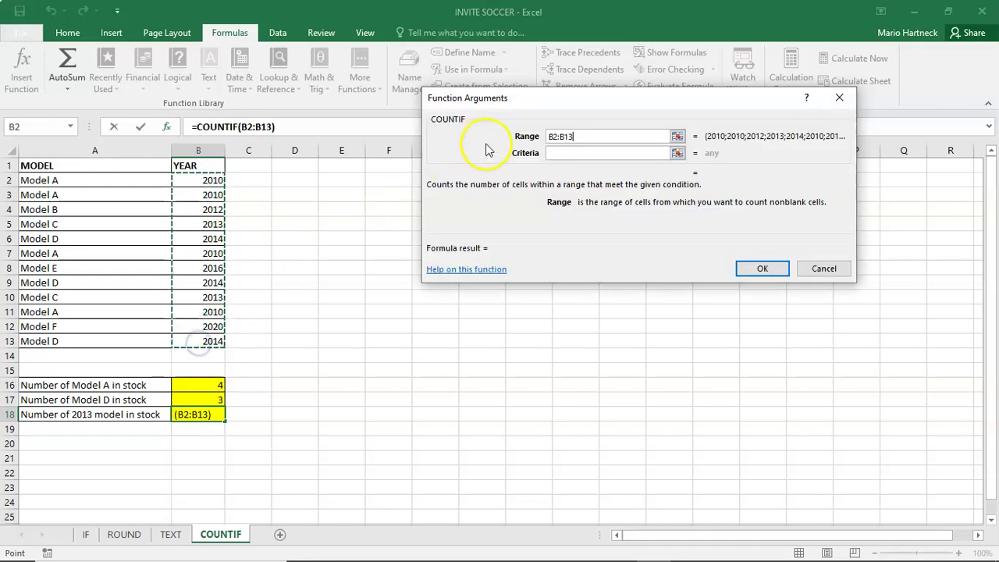
left_click(563, 153)
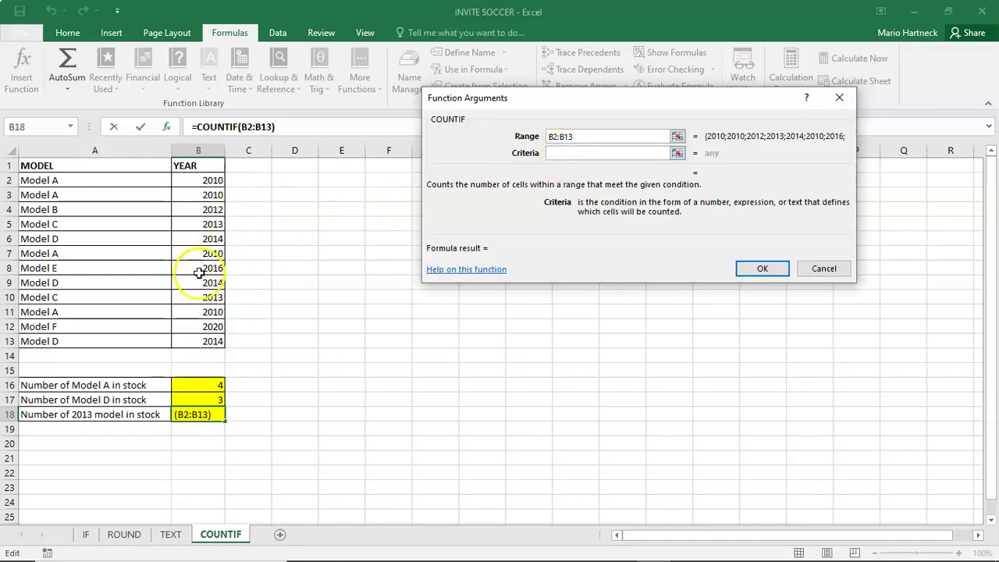
left_click(204, 296)
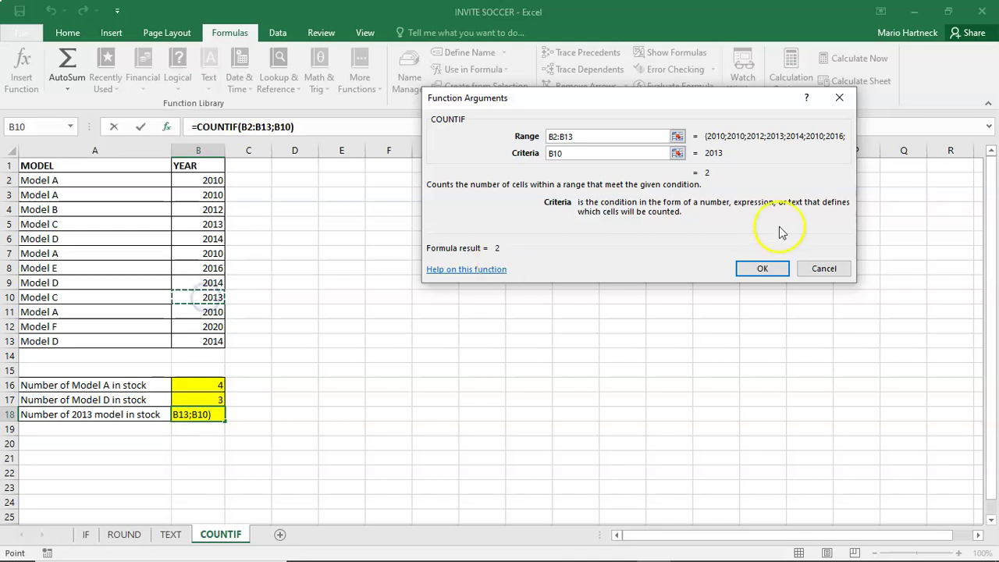
left_click(763, 270)
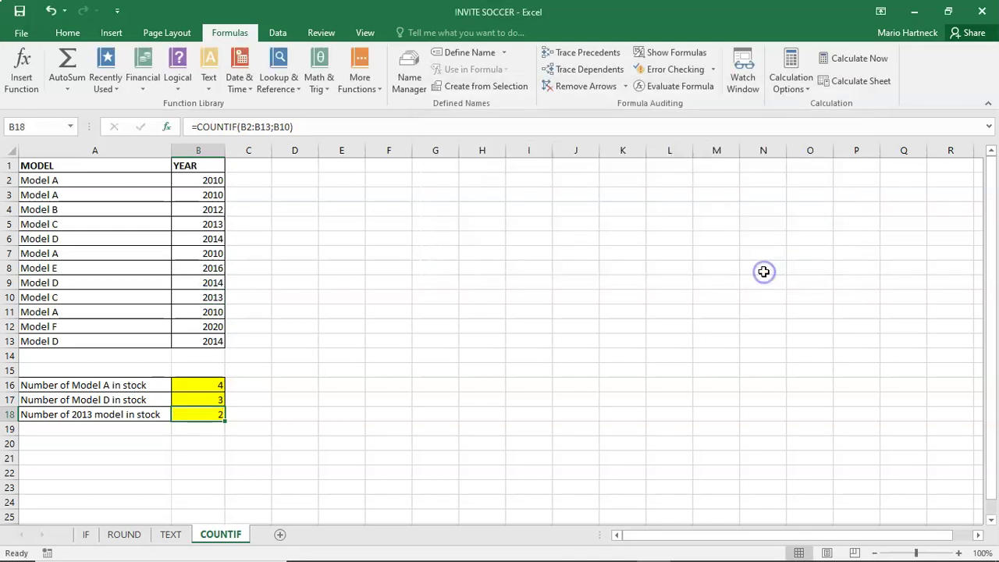